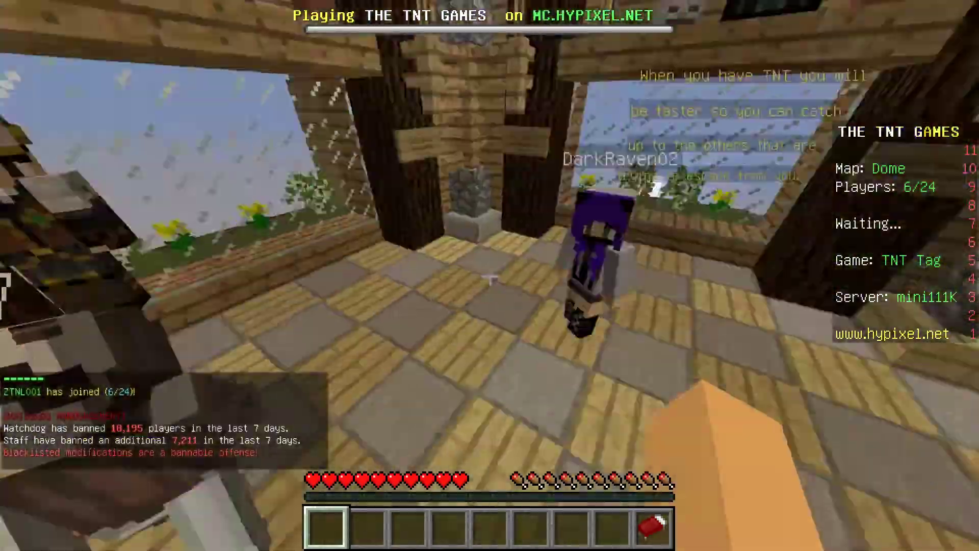
# - Use the bed in hotbar slot 9 to leave the TNT Tag waiting room for the lobby
pyautogui.click(489, 276)
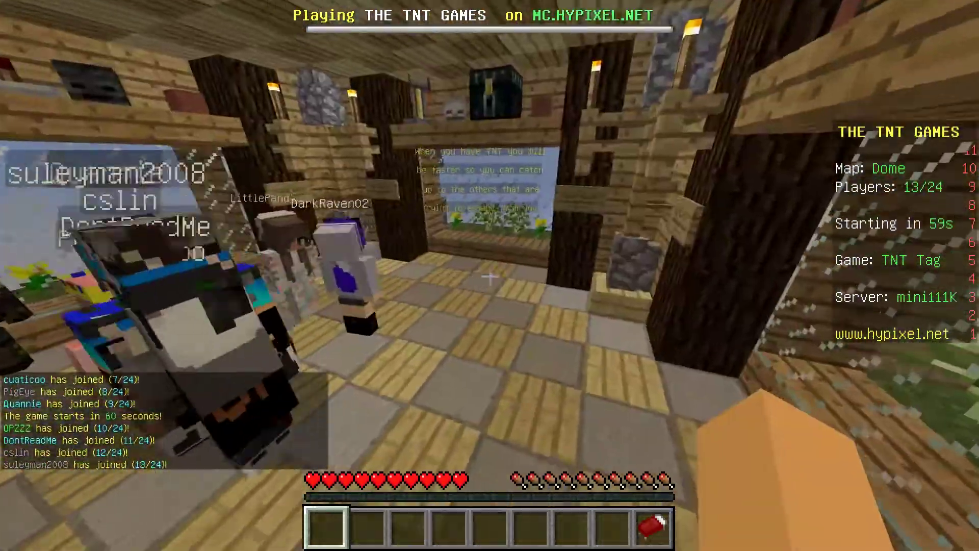
pyautogui.press('7')
pyautogui.press('9')
pyautogui.rightClick(490, 275)
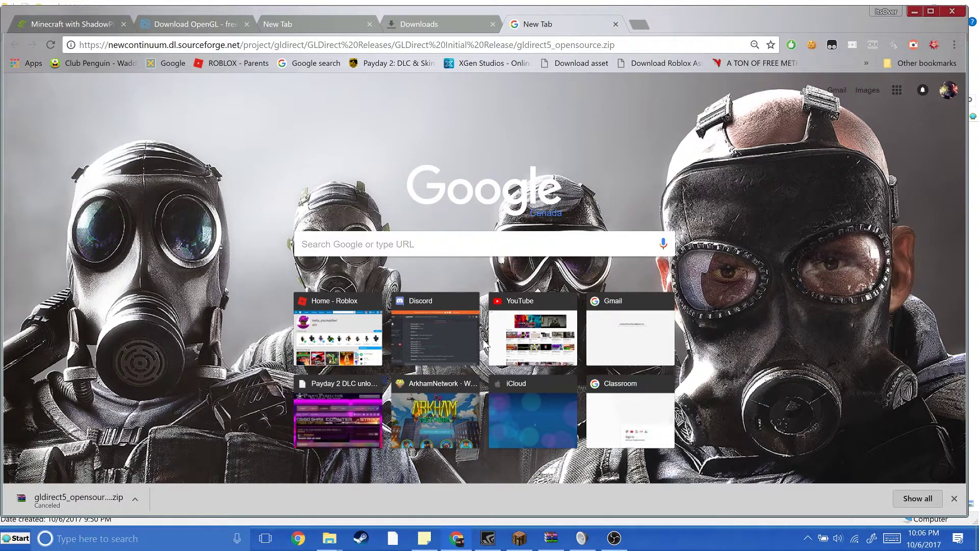
# - Re-download the gldirect5 zip from sourceforge and extract it with WinRAR into Desktop\OPENGL
pyautogui.click(627, 44)
pyautogui.press('Return')
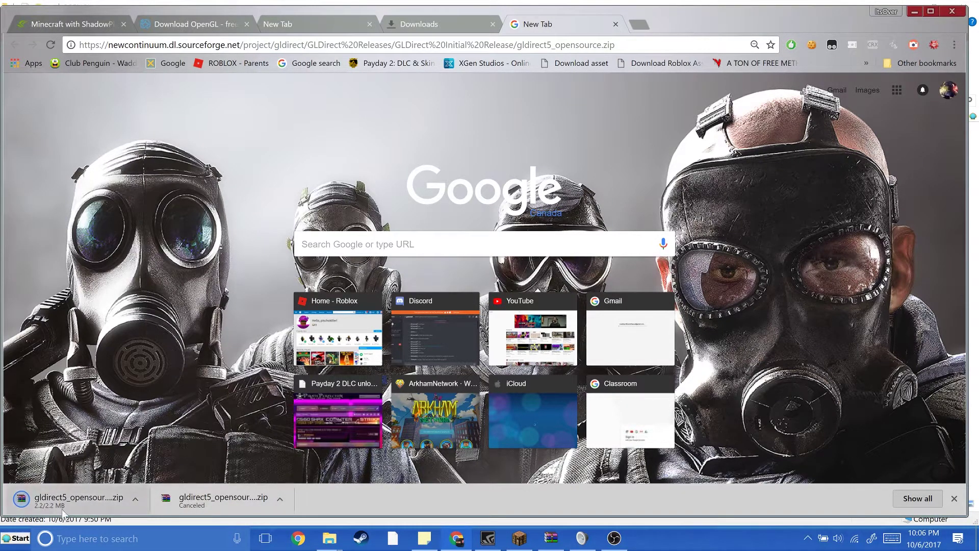
pyautogui.click(549, 538)
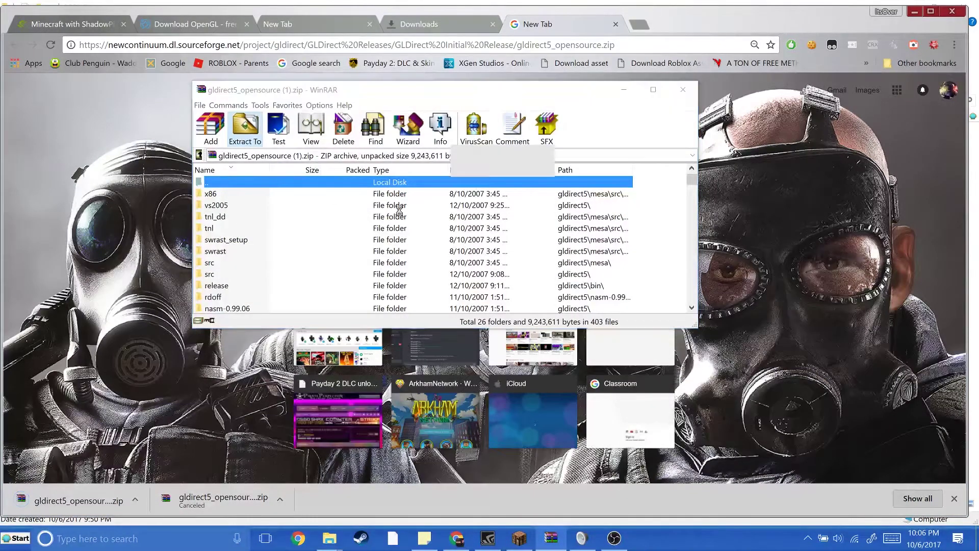
pyautogui.click(244, 127)
pyautogui.doubleClick(511, 203)
pyautogui.scroll(-4, 513, 224)
pyautogui.scroll(-3, 515, 224)
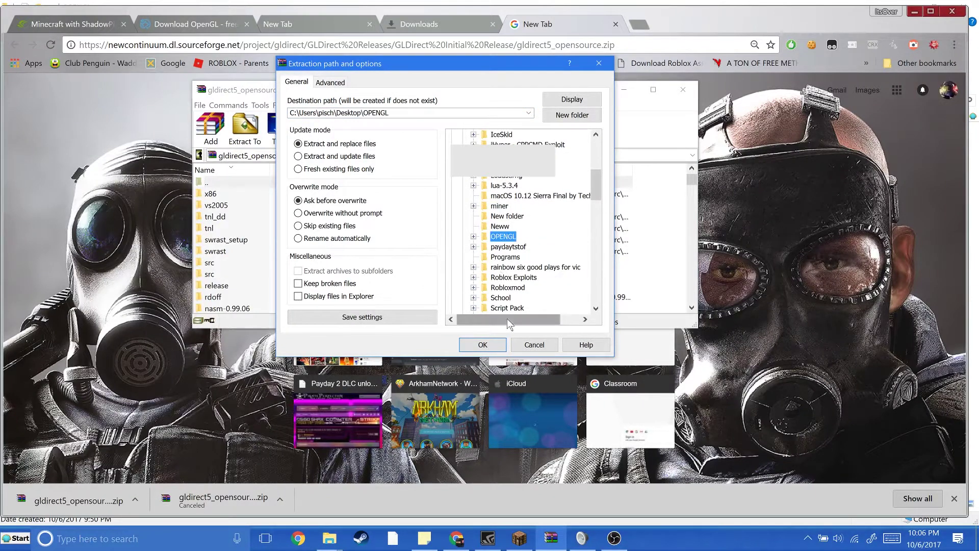
pyautogui.click(497, 344)
pyautogui.moveTo(330, 538)
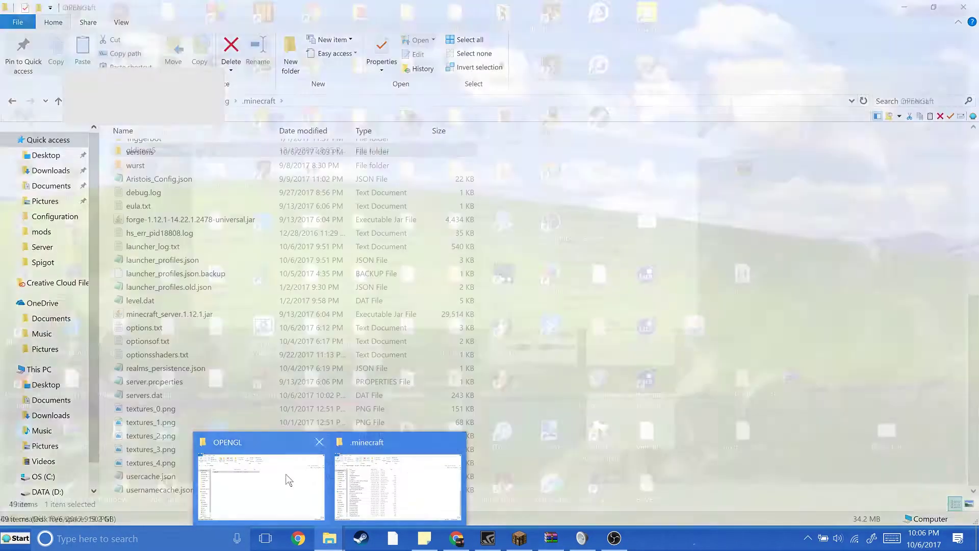
# - Browse OPENGL > gldirect5 > bin > release and select opengl32.dll
pyautogui.click(260, 478)
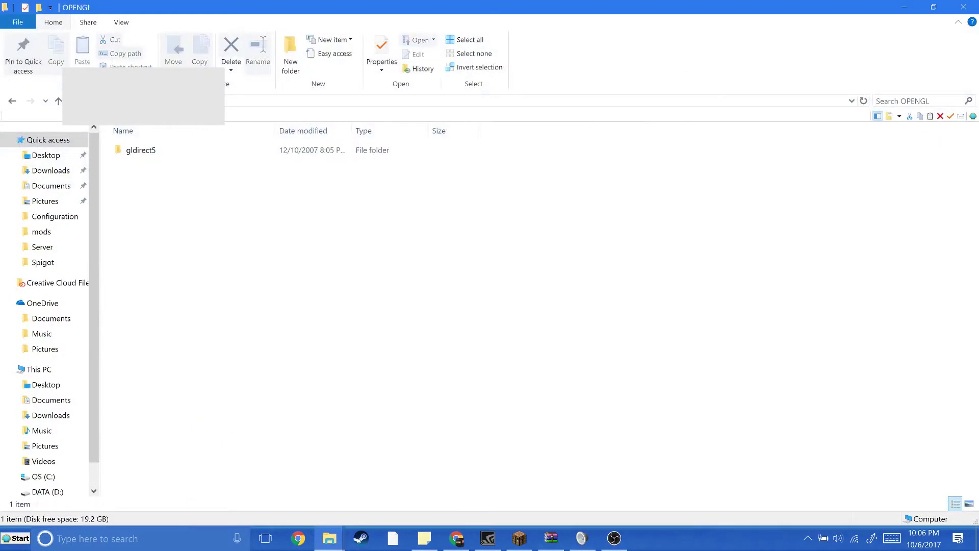
pyautogui.doubleClick(148, 154)
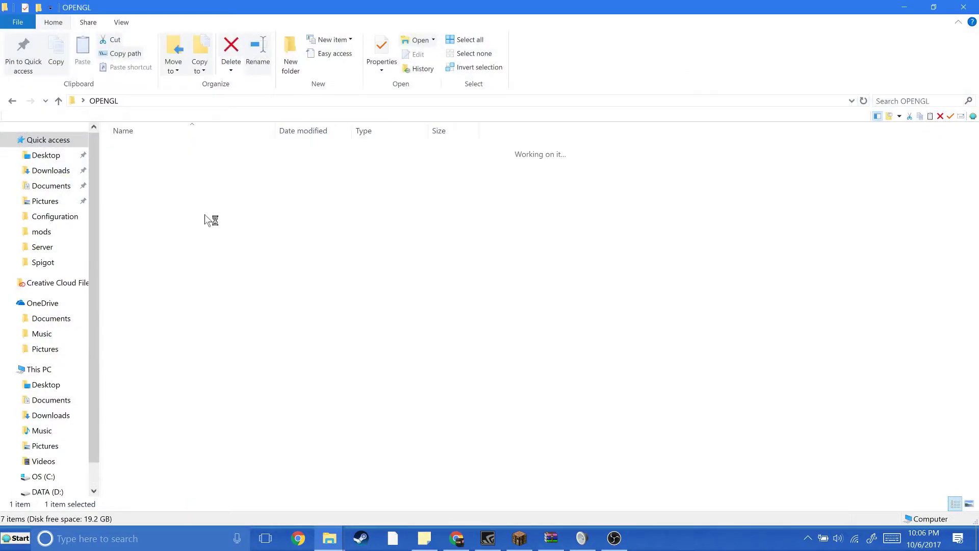
pyautogui.click(140, 153)
pyautogui.doubleClick(141, 152)
pyautogui.click(135, 151)
pyautogui.doubleClick(135, 151)
pyautogui.click(134, 151)
pyautogui.moveTo(133, 157); pyautogui.dragTo(160, 157)
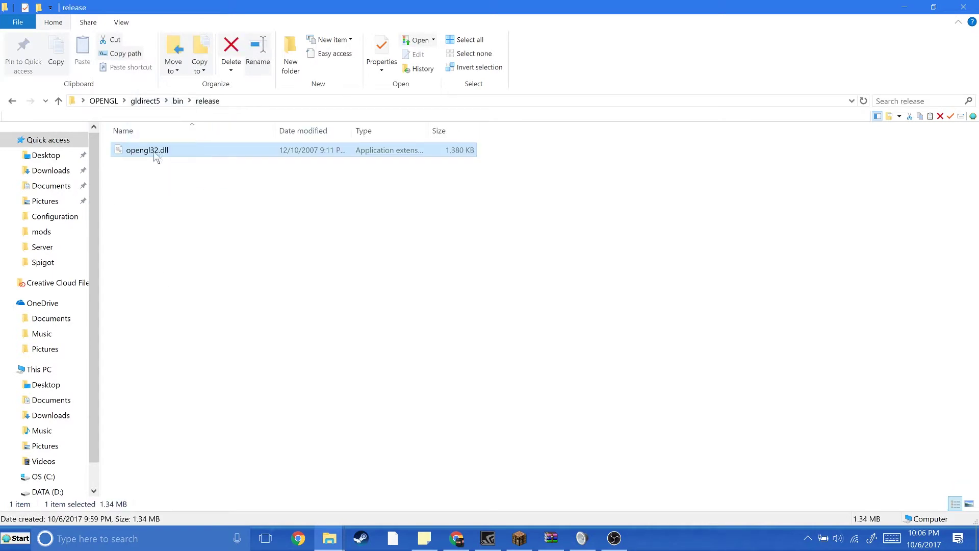
# - Drag opengl32.dll from the release folder into the .minecraft folder window
pyautogui.moveTo(329, 539)
pyautogui.click(415, 486)
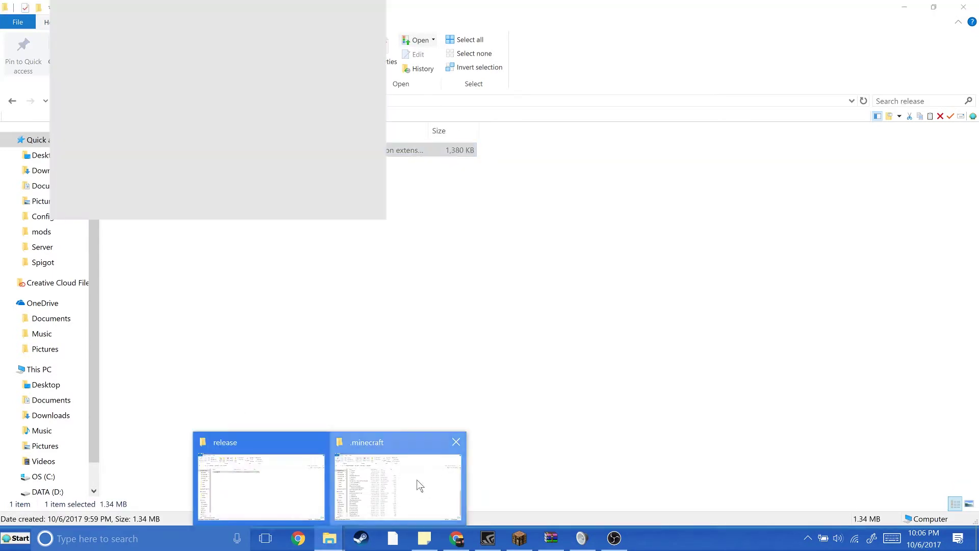
pyautogui.scroll(3, 314, 371)
pyautogui.scroll(1, 314, 371)
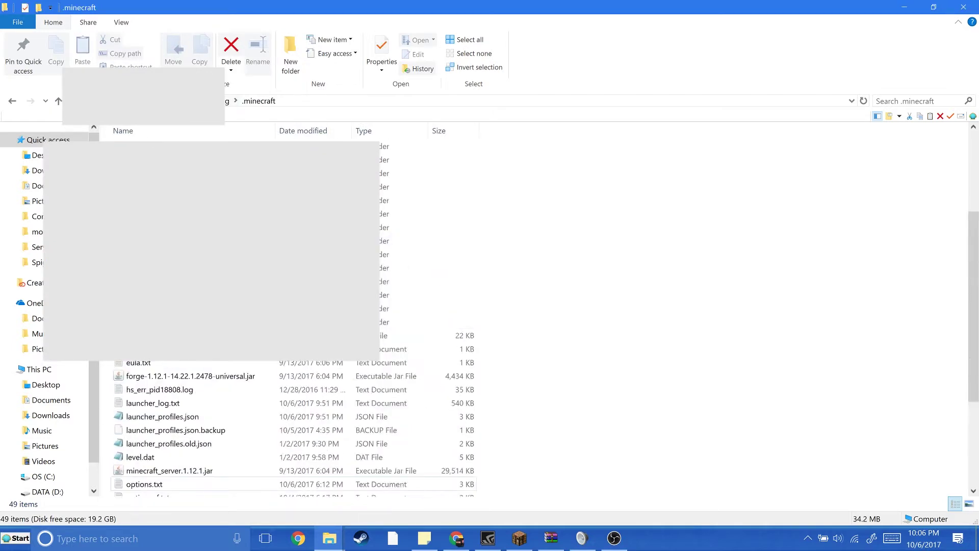
pyautogui.scroll(-3, 159, 173)
pyautogui.hotkey('alt', 'Tab')
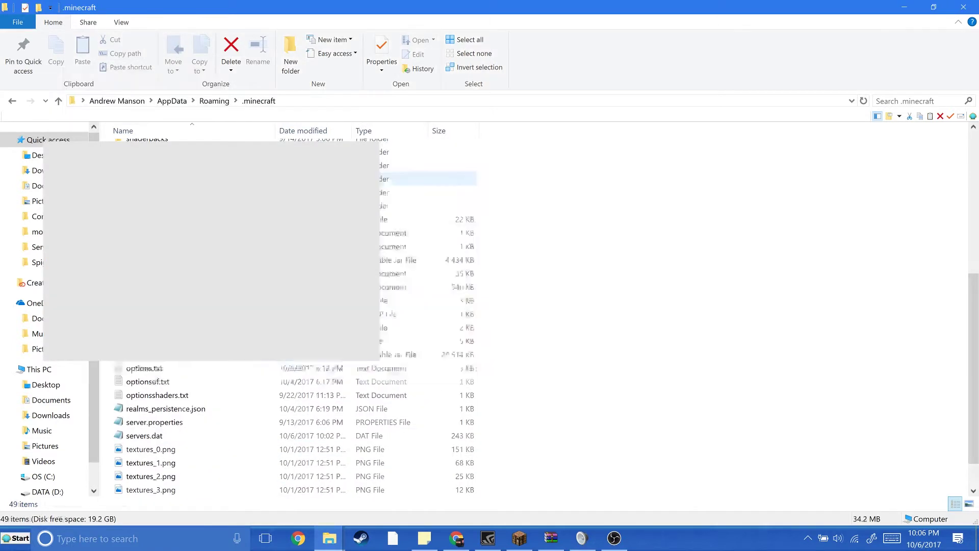
pyautogui.moveTo(148, 153); pyautogui.dragTo(391, 487)
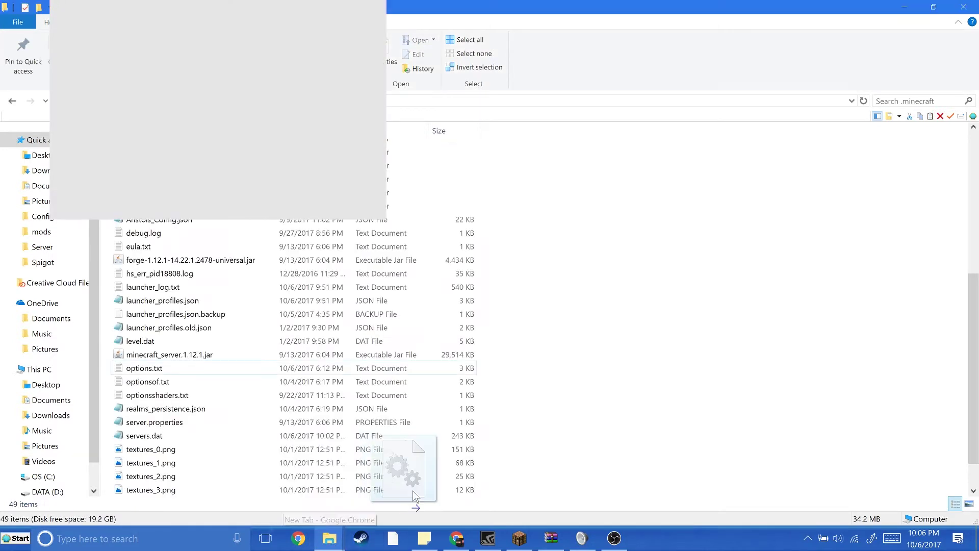
pyautogui.moveTo(391, 487); pyautogui.dragTo(471, 442)
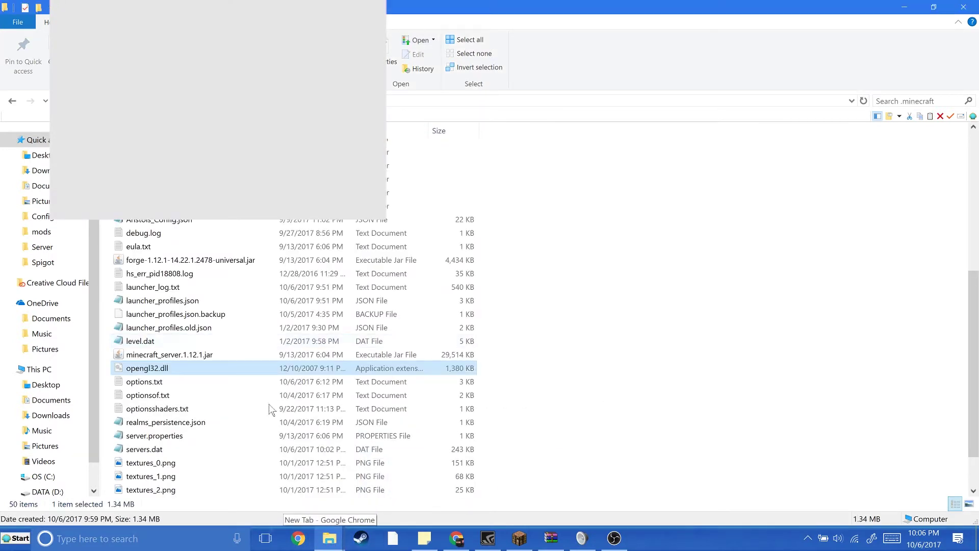
# - Drag-select several groups of files in .minecraft, then clear the selection
pyautogui.moveTo(629, 444); pyautogui.dragTo(253, 277)
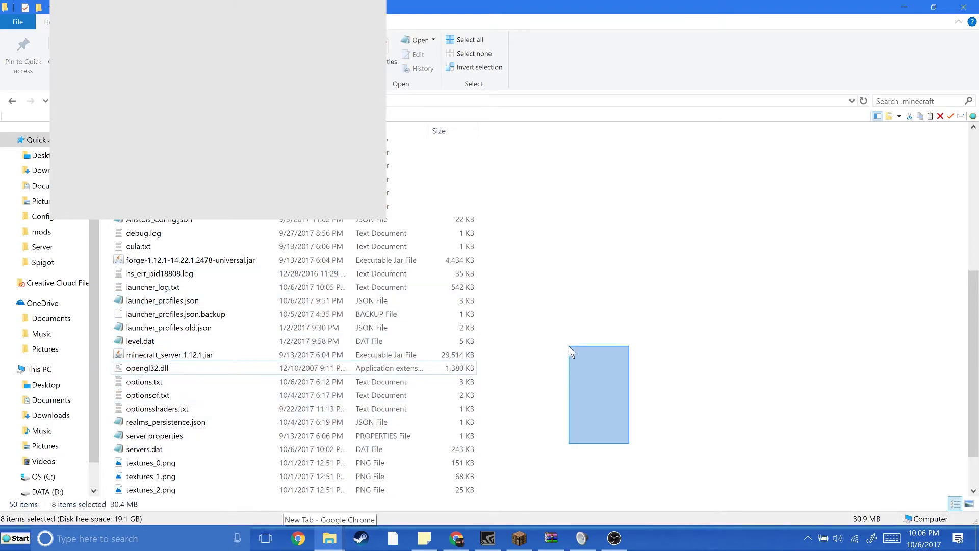
pyautogui.moveTo(629, 443)
pyautogui.mouseDown()
pyautogui.moveTo(587, 444)
pyautogui.moveTo(197, 315)
pyautogui.moveTo(181, 283)
pyautogui.mouseUp()
pyautogui.moveTo(550, 448); pyautogui.dragTo(478, 396)
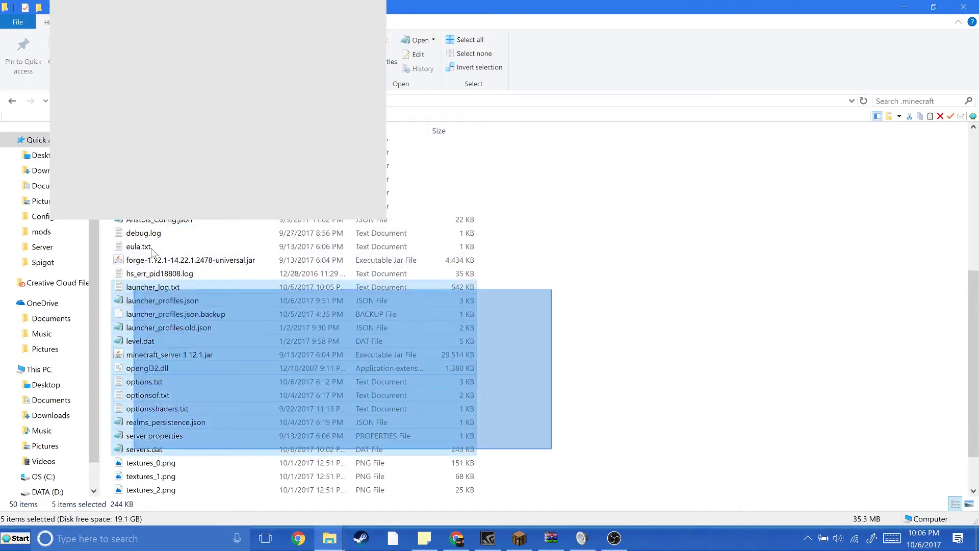
pyautogui.moveTo(271, 258); pyautogui.dragTo(596, 370)
pyautogui.click(596, 369)
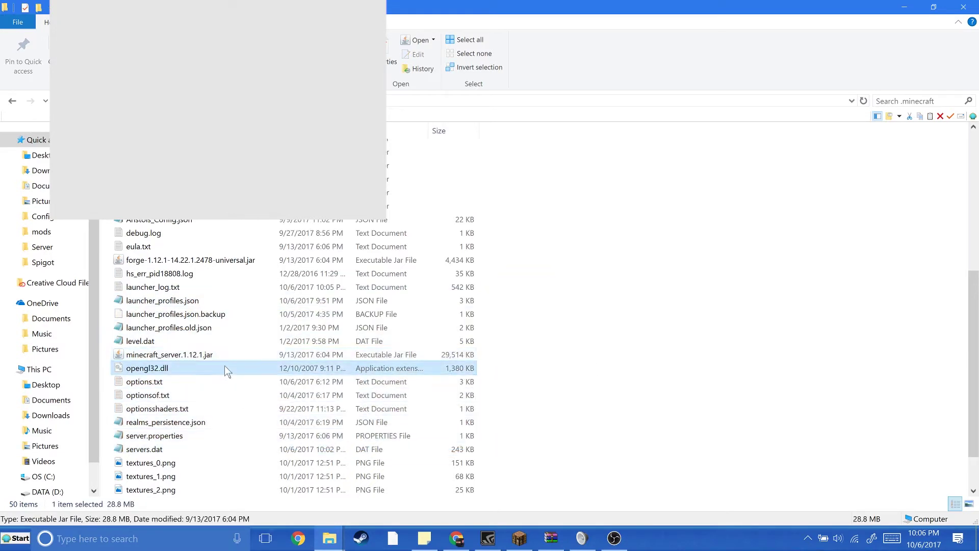
pyautogui.moveTo(519, 539)
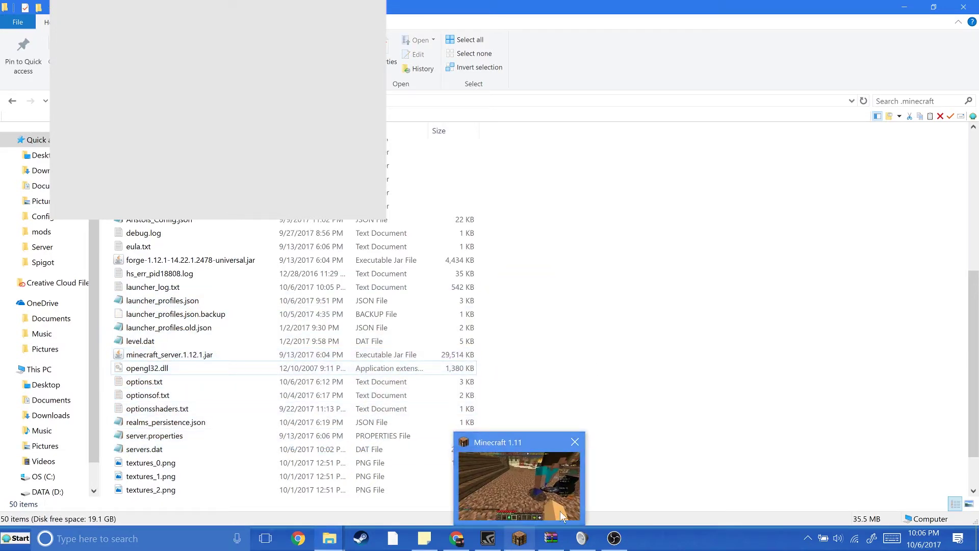
pyautogui.scroll(-2, 258, 370)
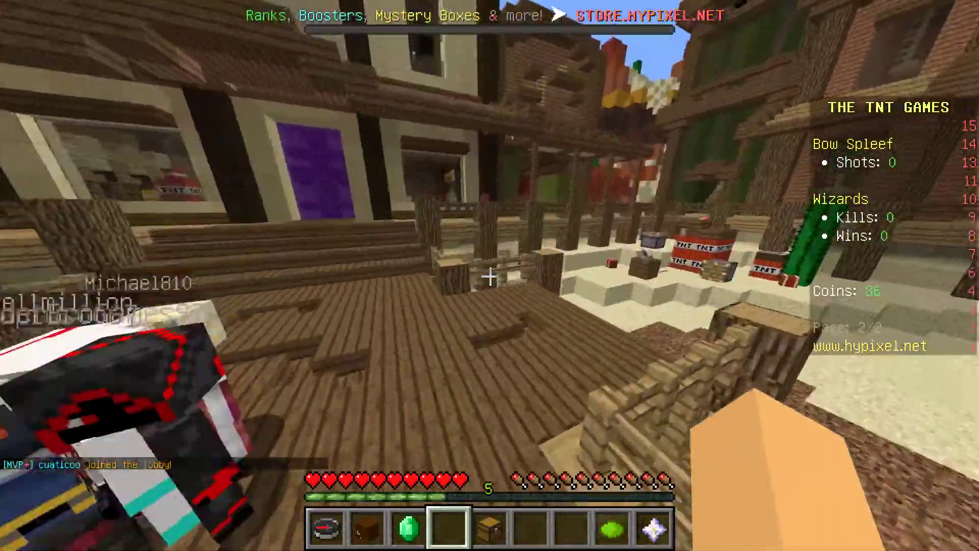
# - Walk the player along the lobby's wooden walkway toward the sand area and turn back
pyautogui.press('w')
pyautogui.click(490, 277)
pyautogui.press('w')
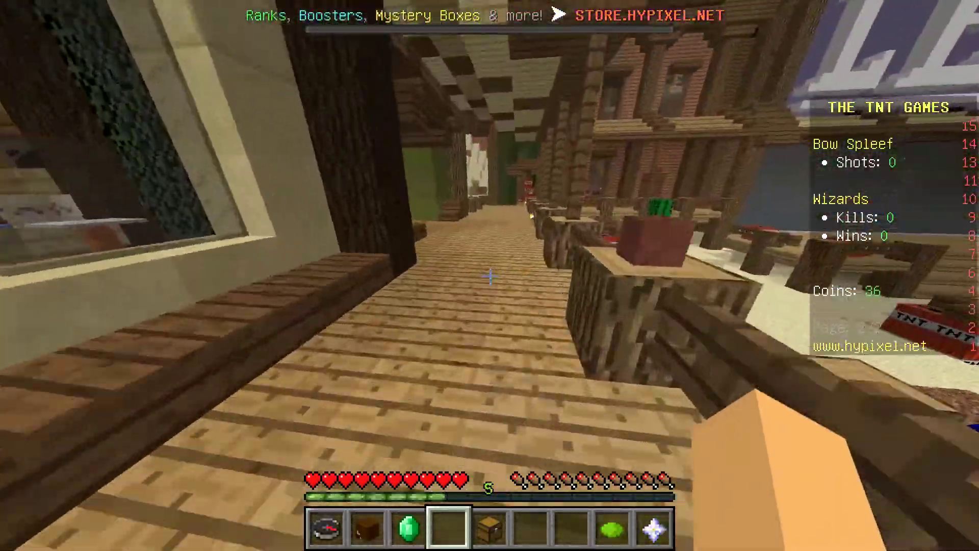
pyautogui.press('w')
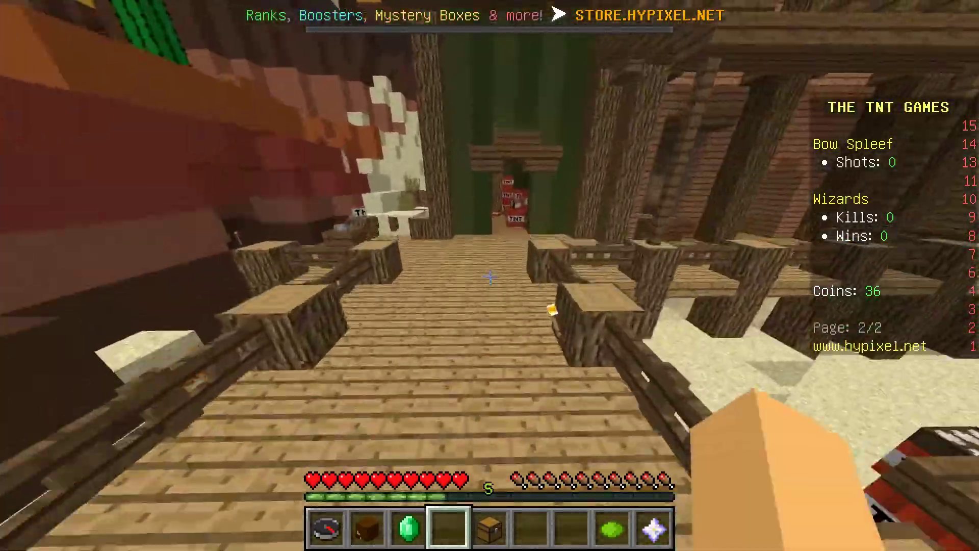
pyautogui.press('w')
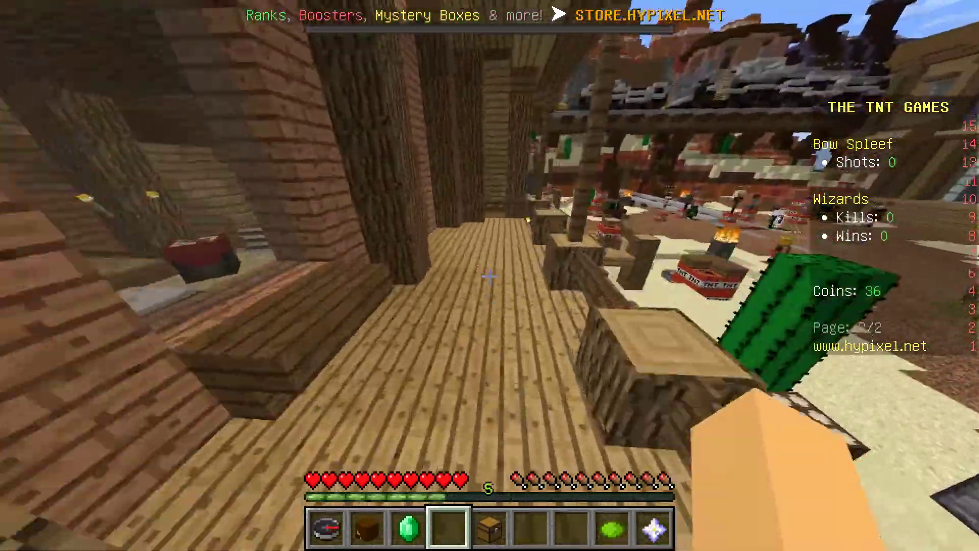